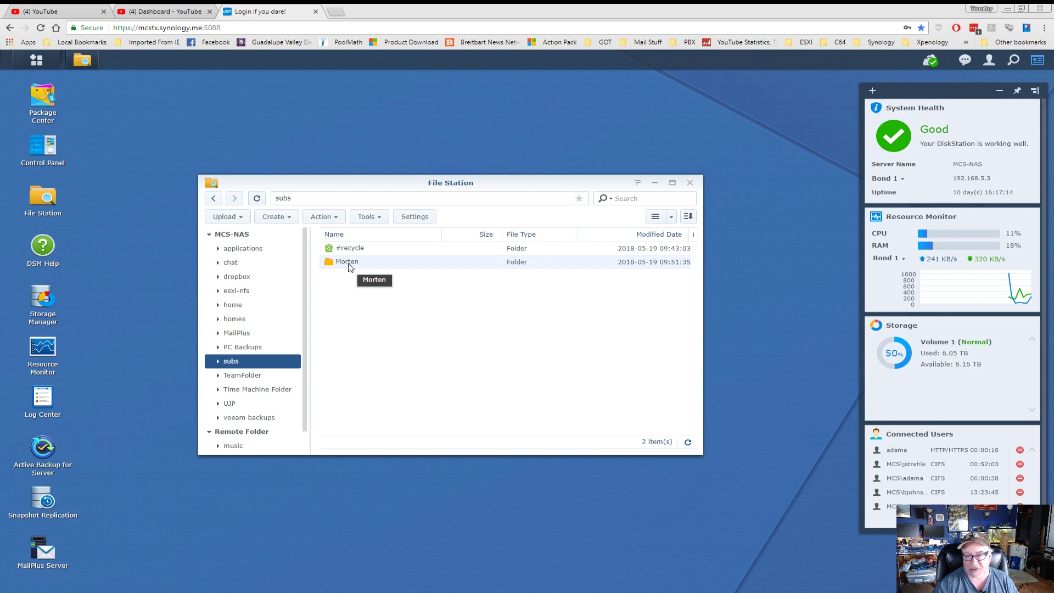
# Open the Morten folder and share matts_million_002.mpg from its right-click menu.
pyautogui.doubleClick(347, 263)
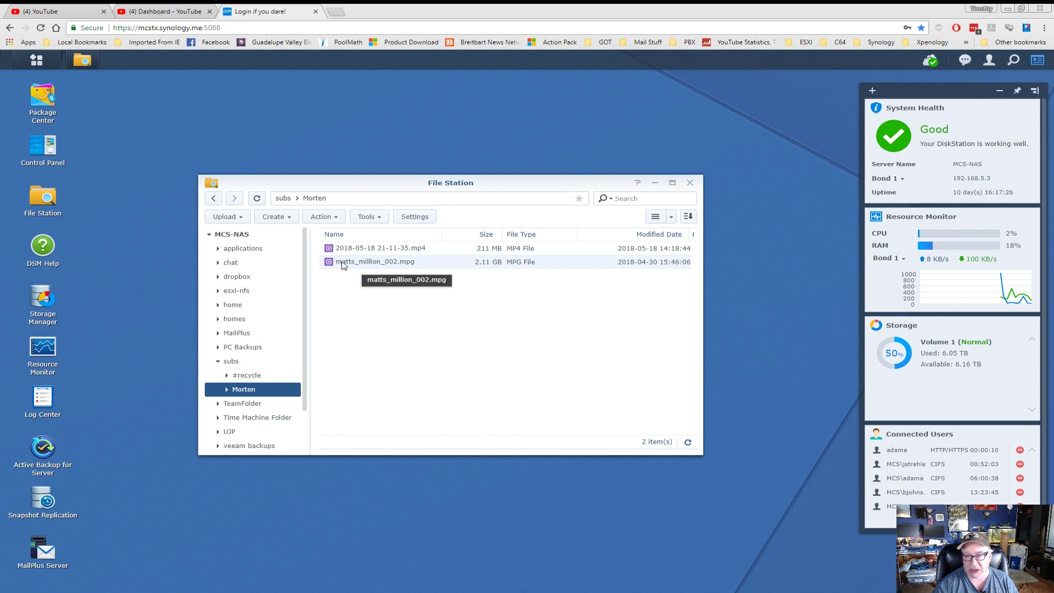
pyautogui.rightClick(343, 266)
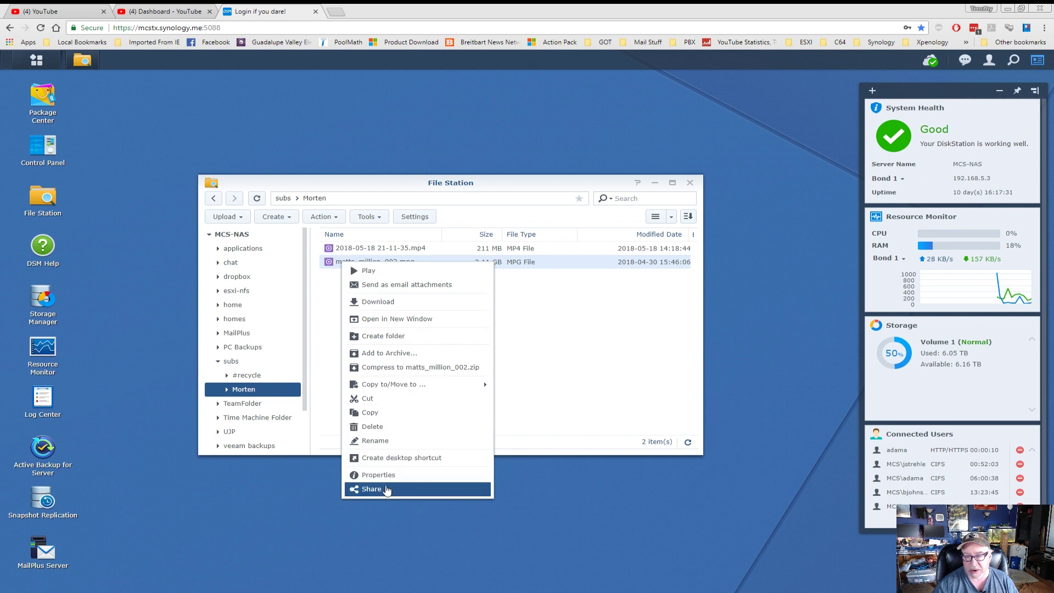
pyautogui.click(387, 489)
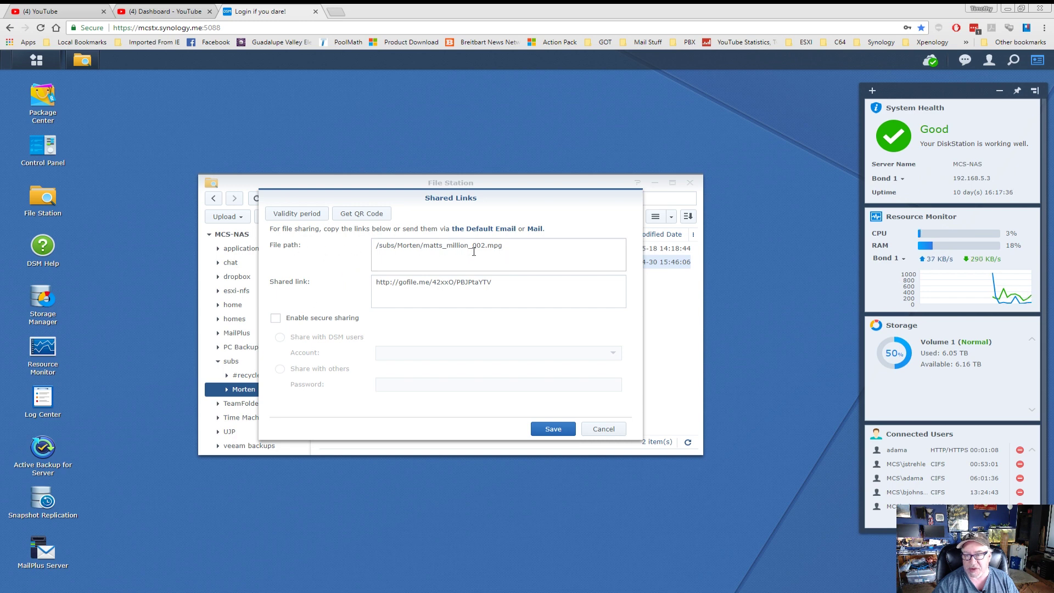
# Enable secure sharing on the link, choosing Share with DSM users and the recipient's account.
pyautogui.click(497, 282)
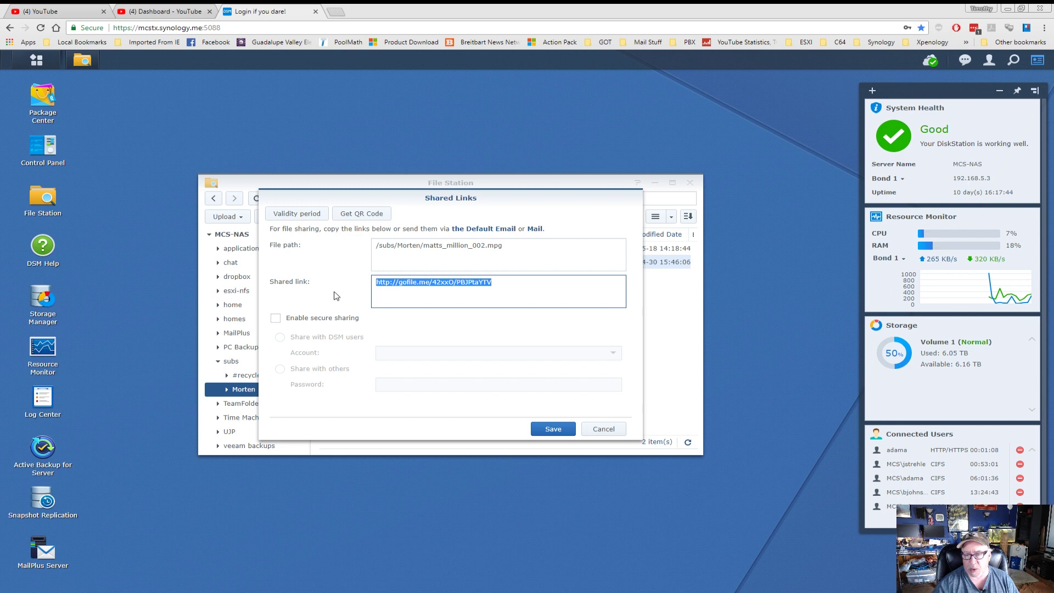
pyautogui.click(276, 320)
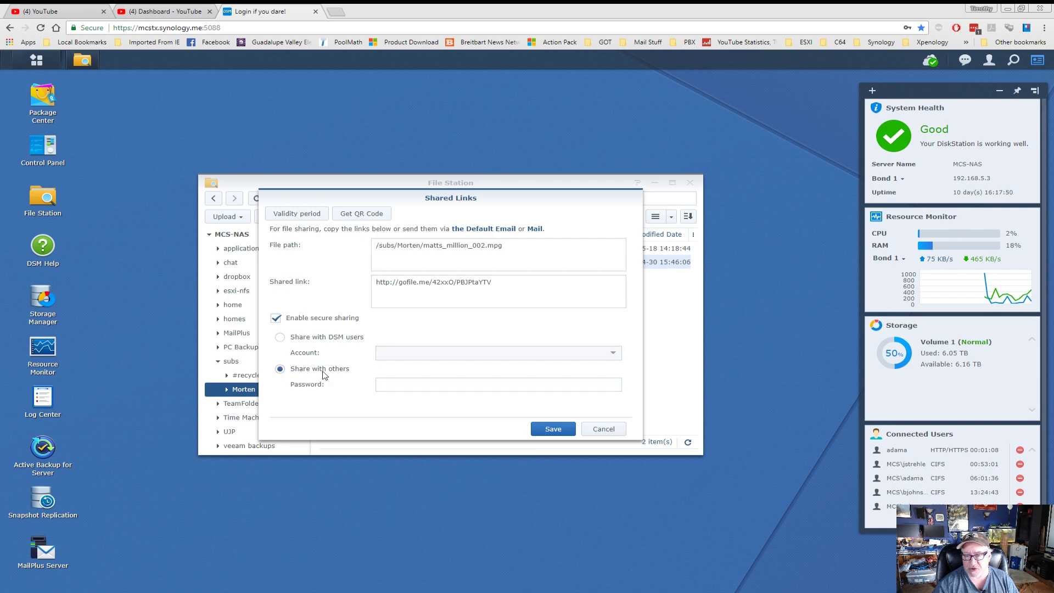
pyautogui.click(399, 388)
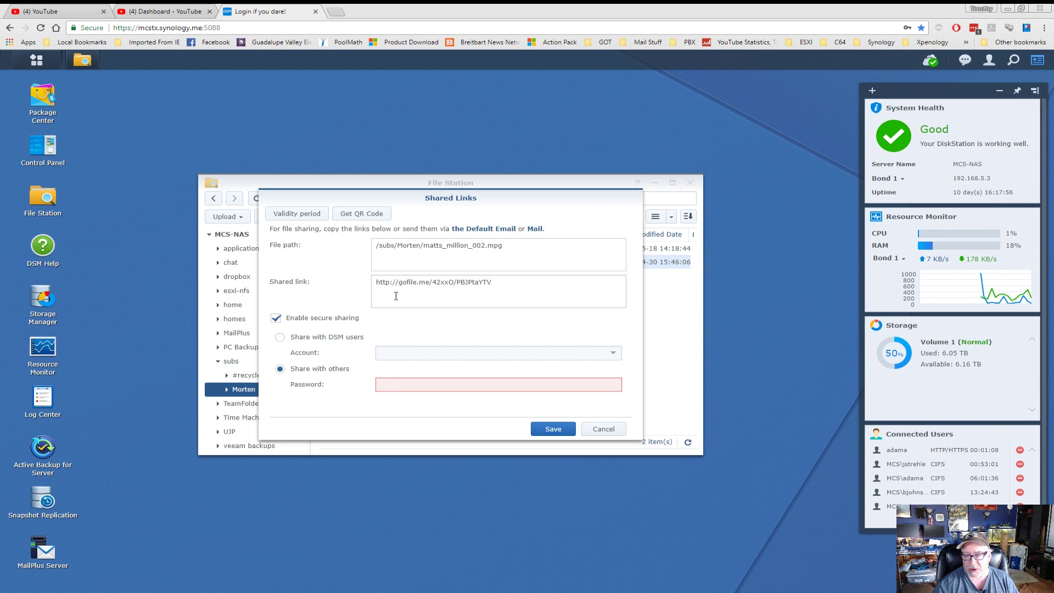
pyautogui.click(282, 340)
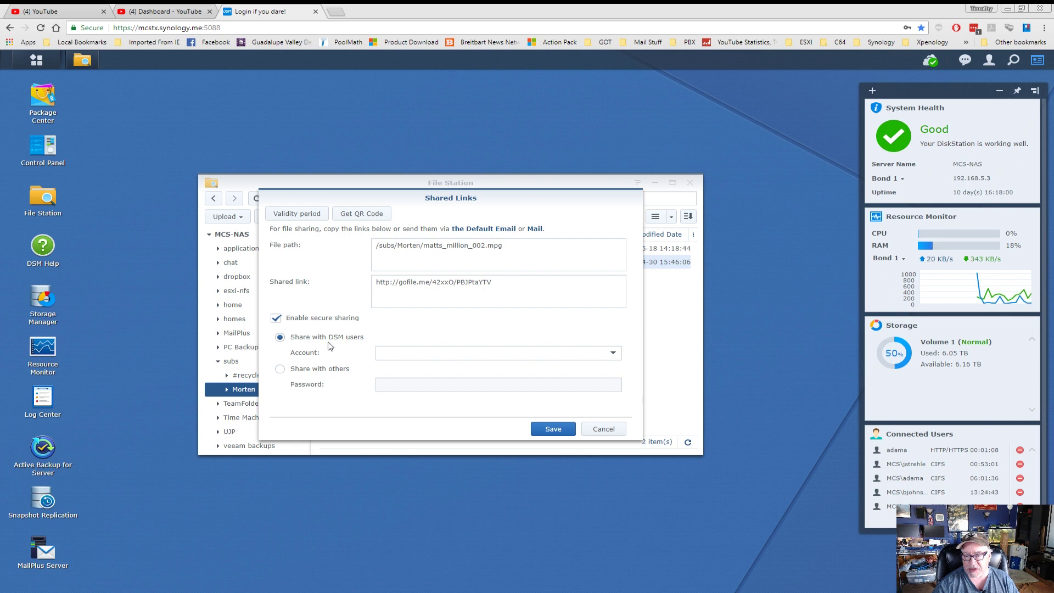
pyautogui.click(614, 354)
pyautogui.click(428, 427)
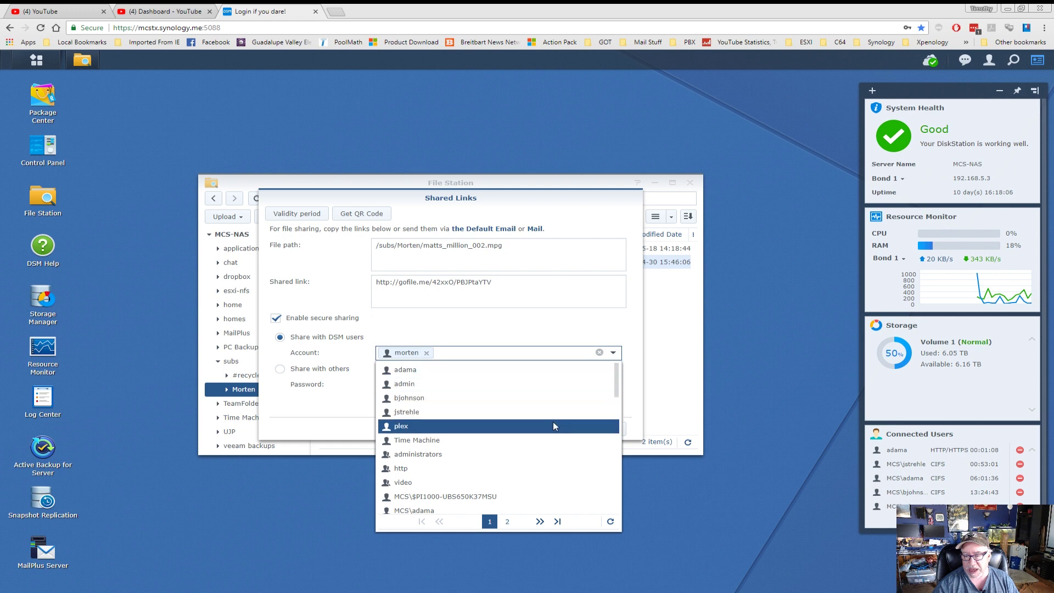
pyautogui.click(468, 333)
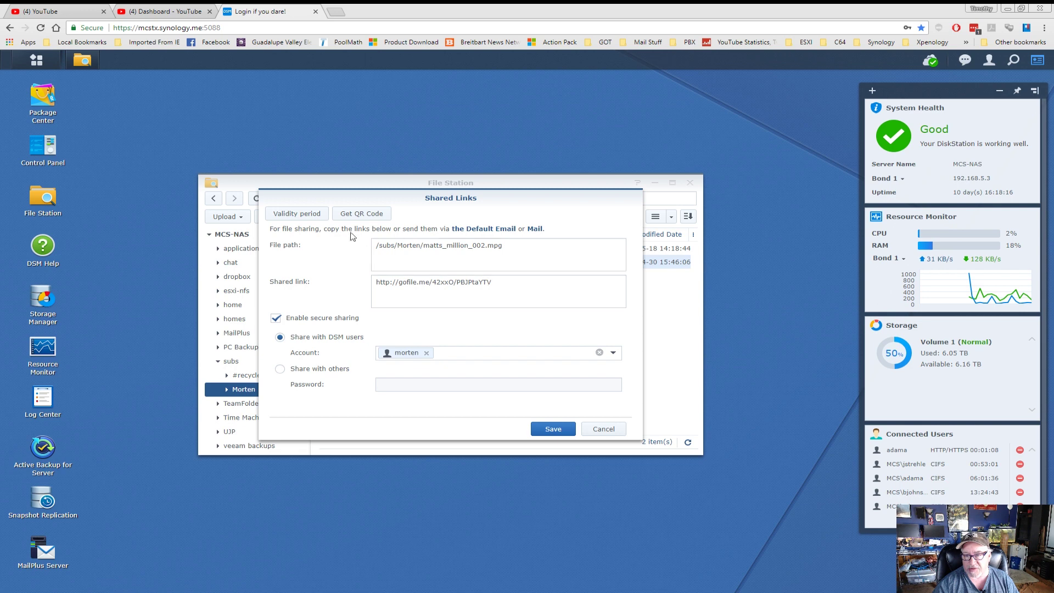
# Leave the link's validity period with no stop time, start time or access limit.
pyautogui.click(294, 217)
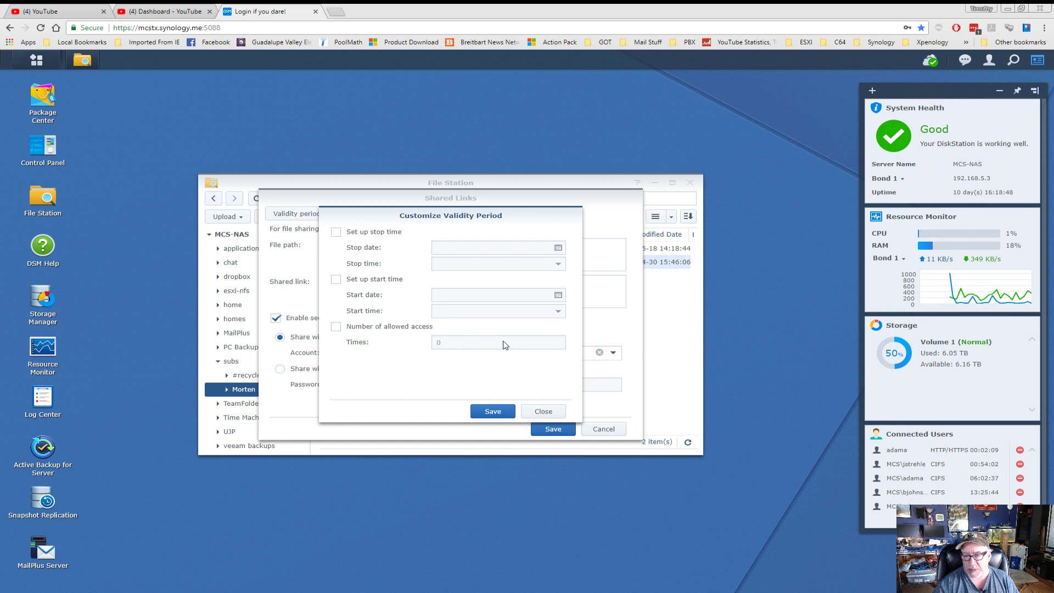
pyautogui.click(548, 410)
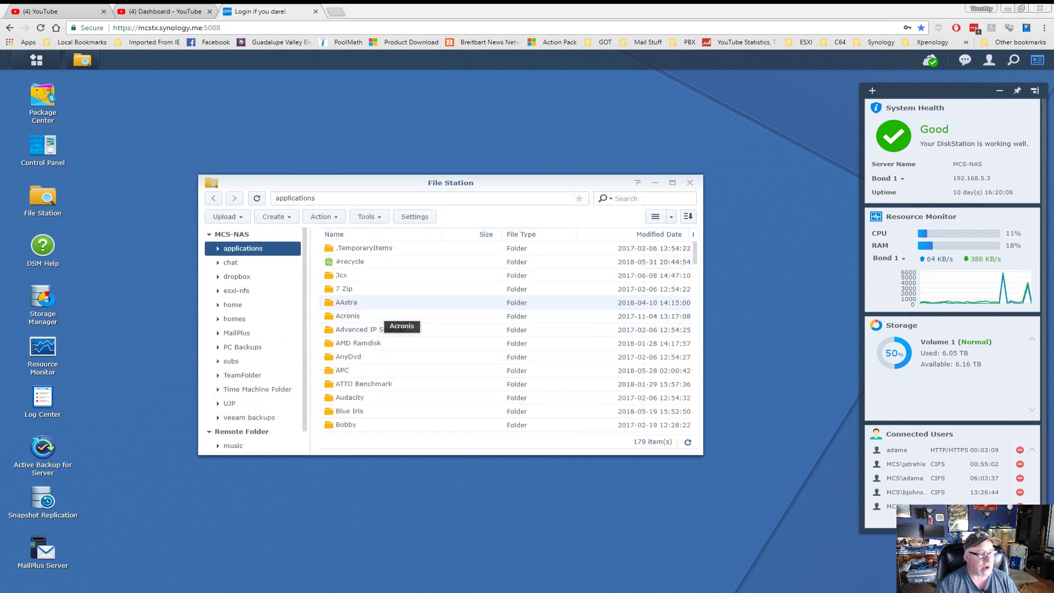
# Delete the matts_million_002.mpg link in Shared Links Manager, then close the manager.
pyautogui.moveTo(517, 183); pyautogui.dragTo(520, 142)
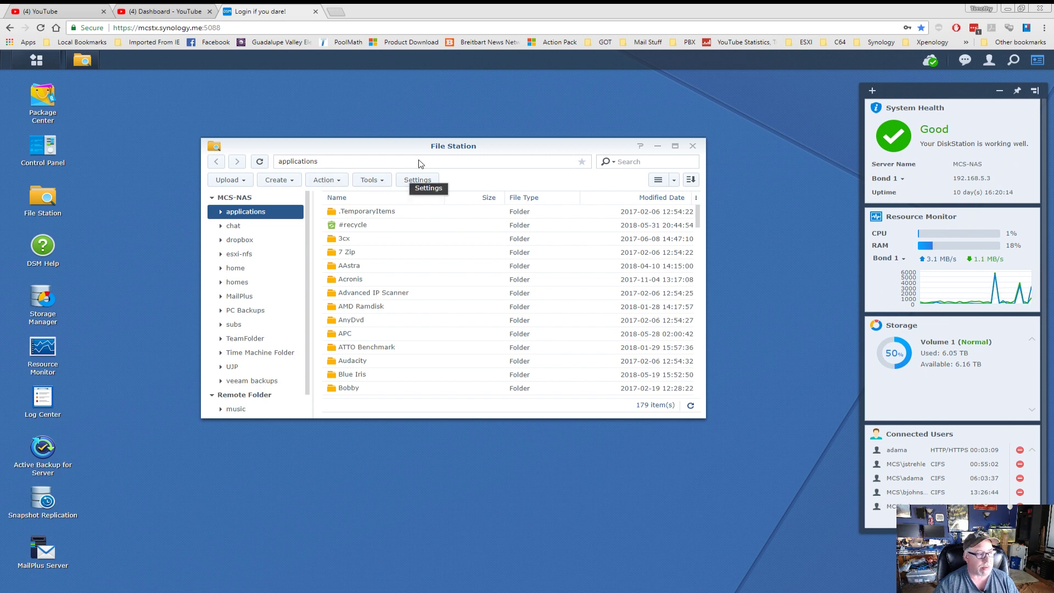
pyautogui.click(377, 180)
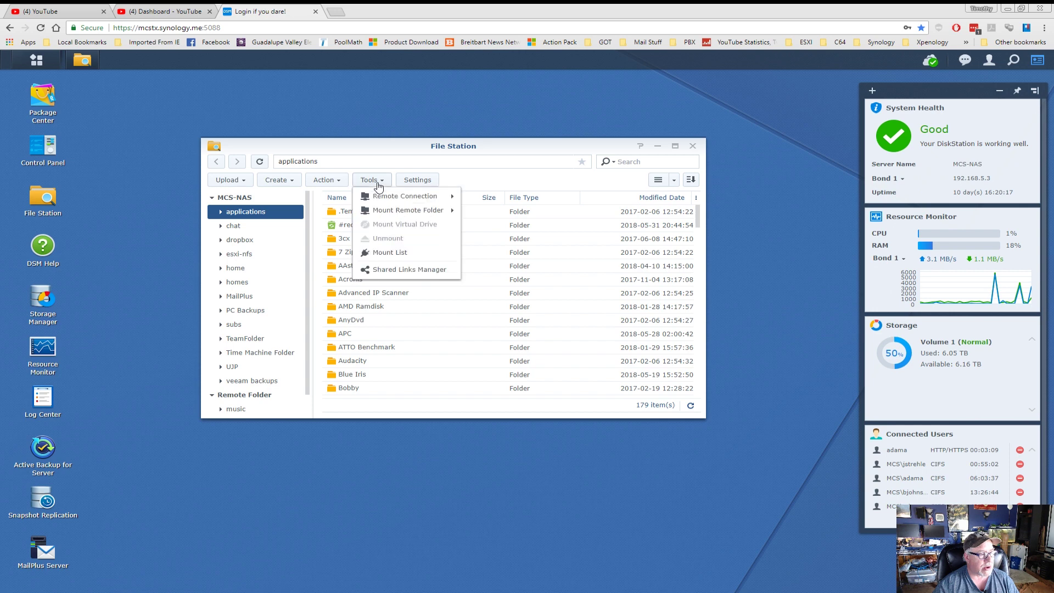
pyautogui.click(398, 270)
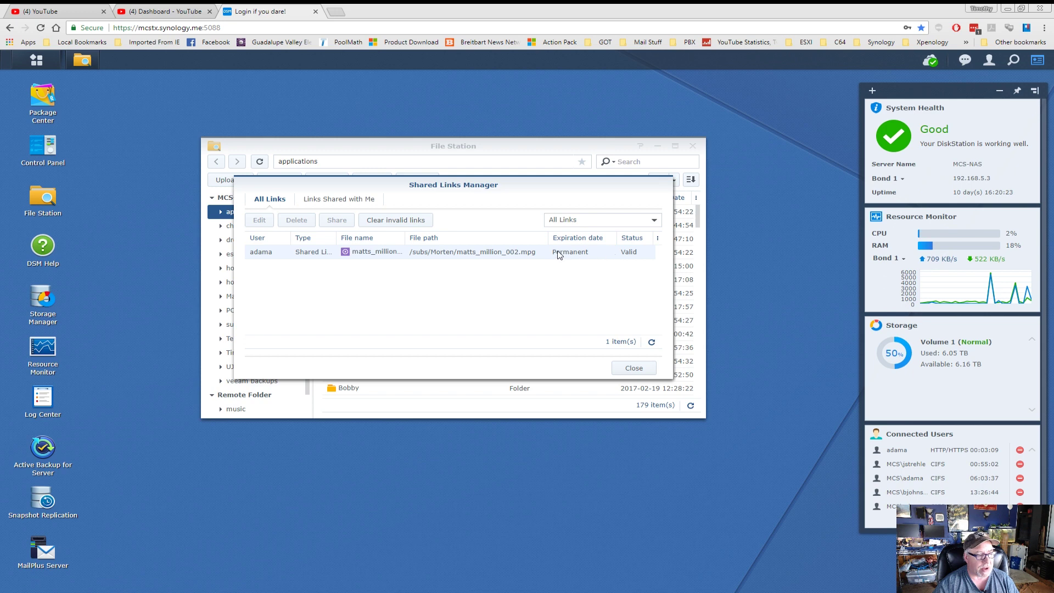
pyautogui.click(490, 254)
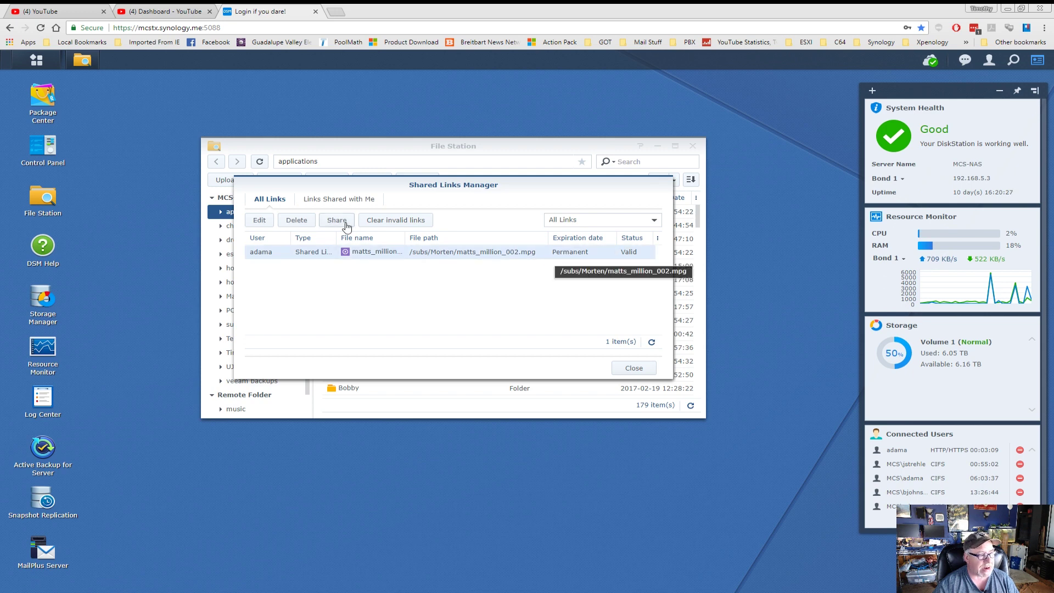
pyautogui.click(303, 224)
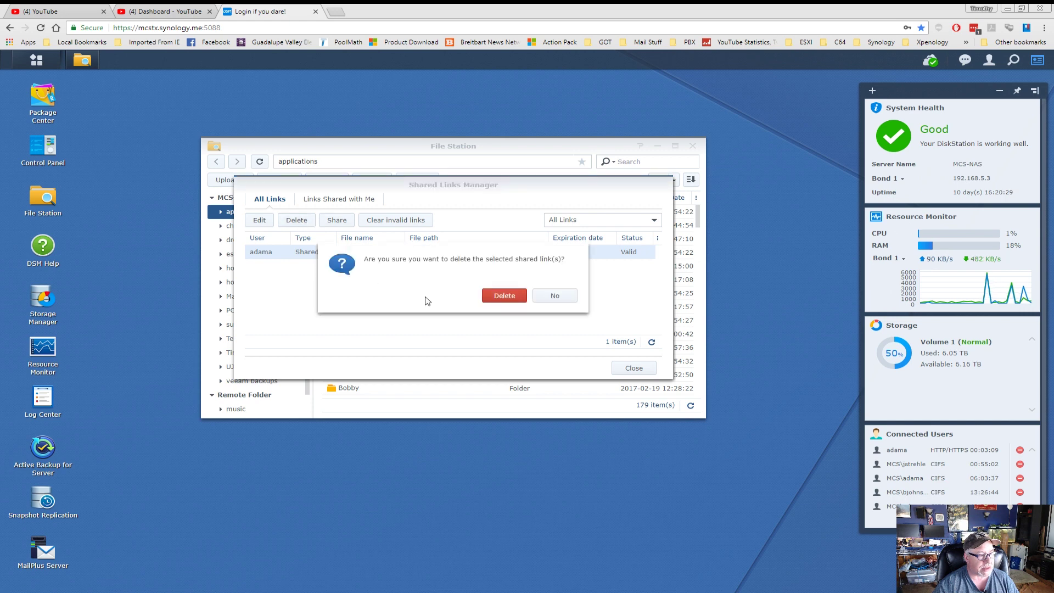
pyautogui.click(497, 297)
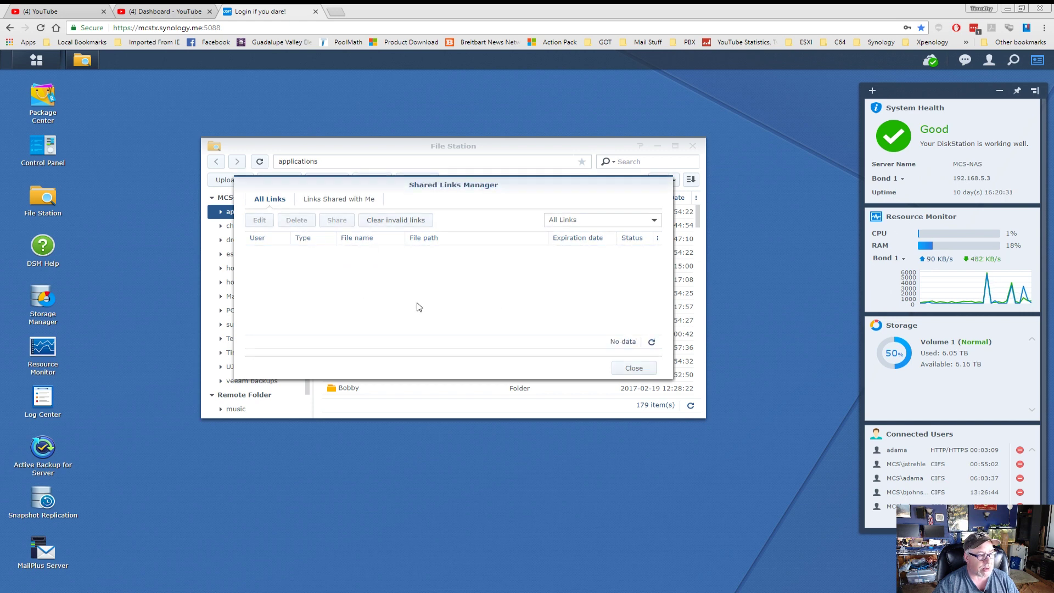
pyautogui.click(634, 370)
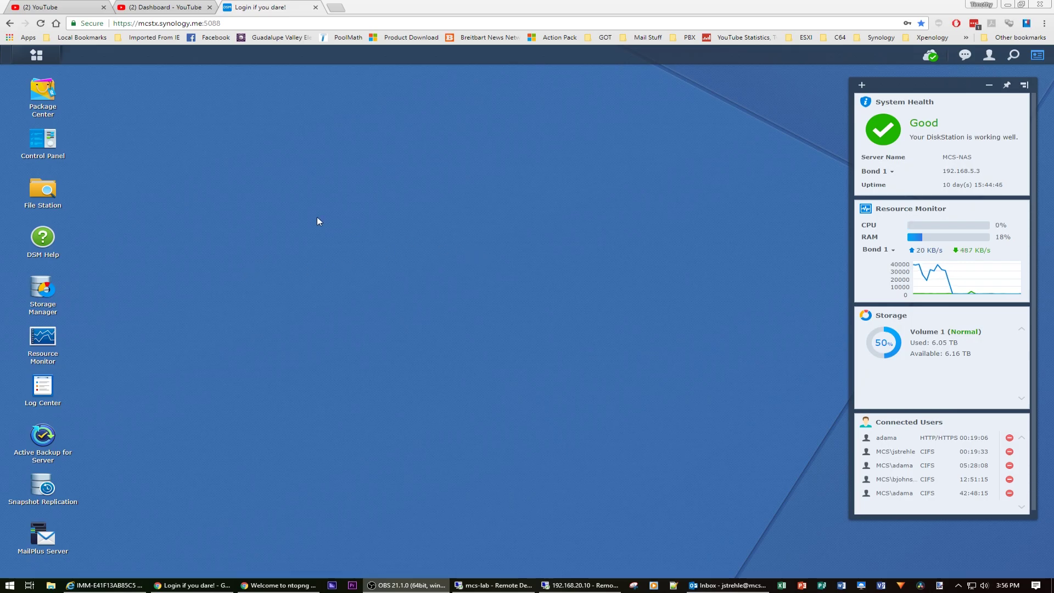
# In Control Panel > User, select the recipient's account and edit it.
pyautogui.click(47, 140)
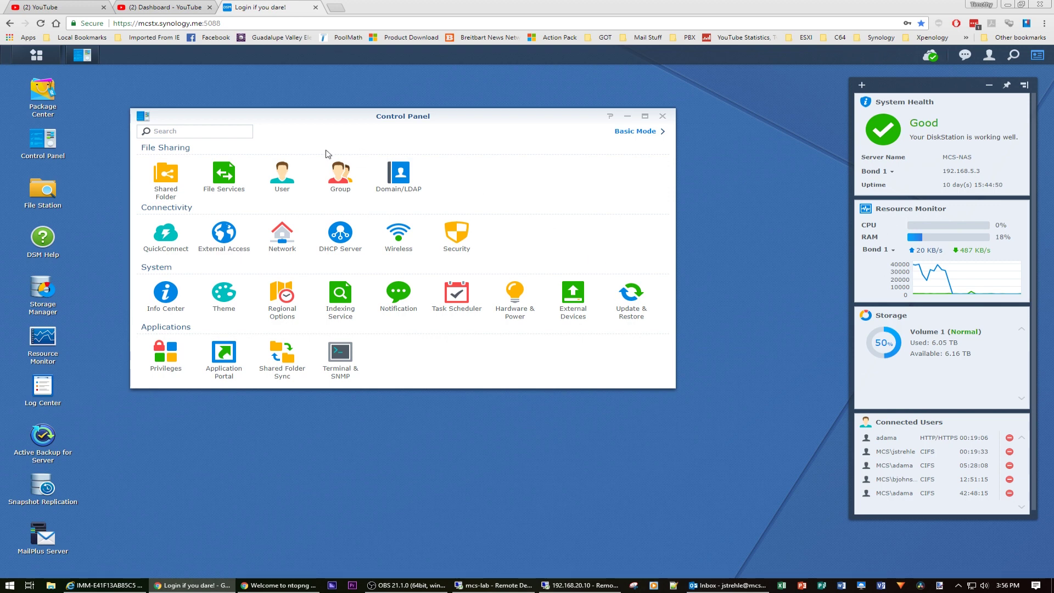
pyautogui.click(285, 177)
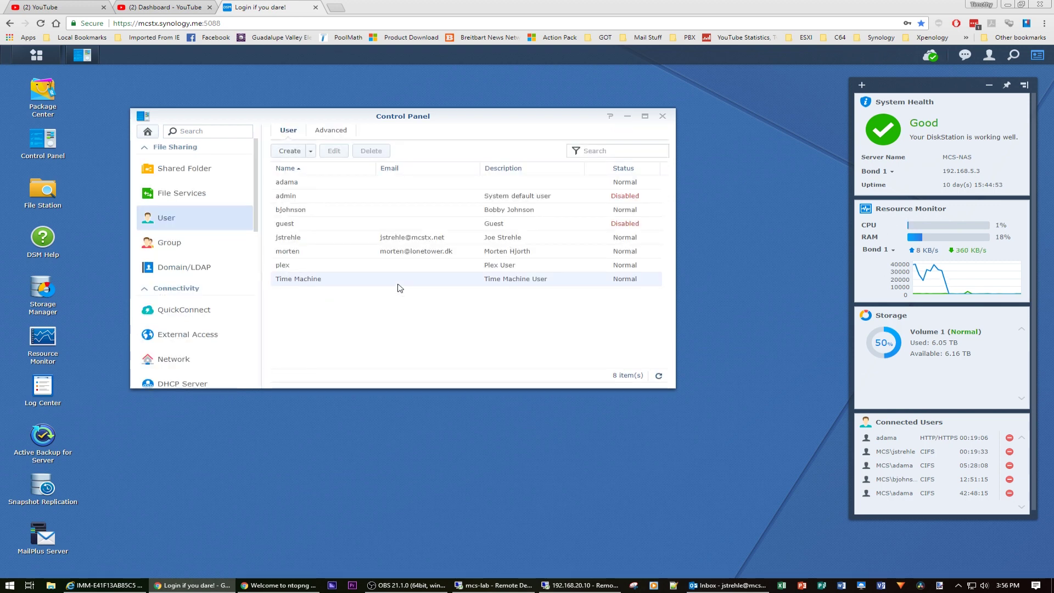
pyautogui.click(330, 253)
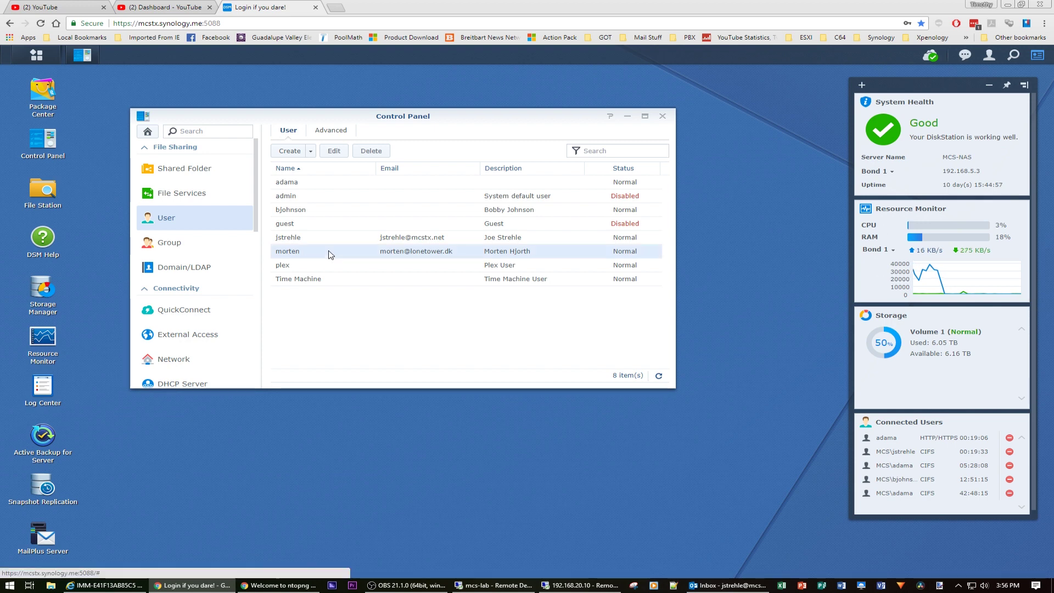
pyautogui.click(335, 151)
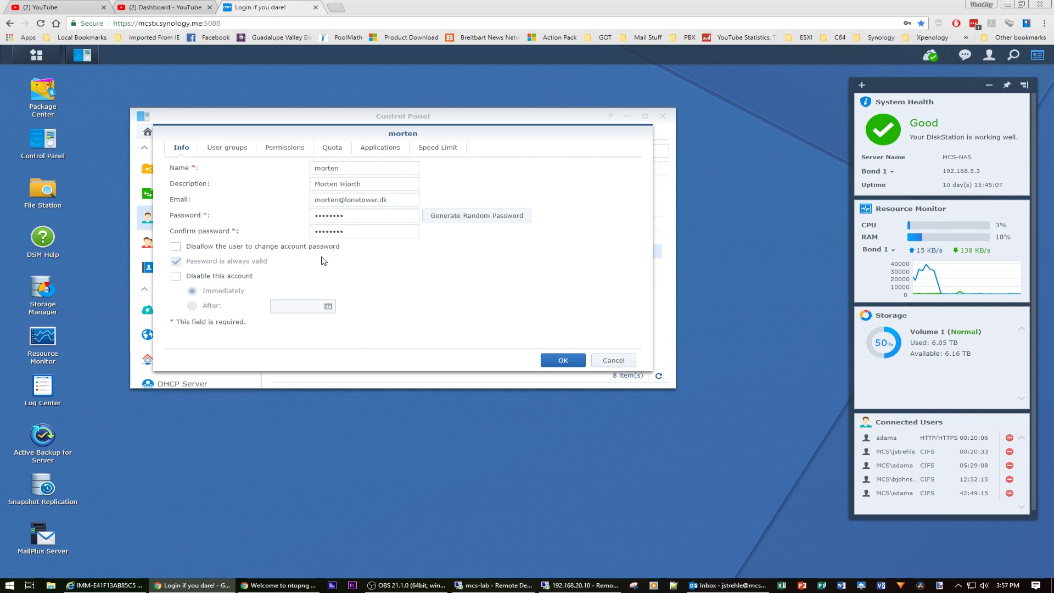
# Review the user's Groups, Permissions, Quota and Applications tabs, then cancel without saving.
pyautogui.click(237, 151)
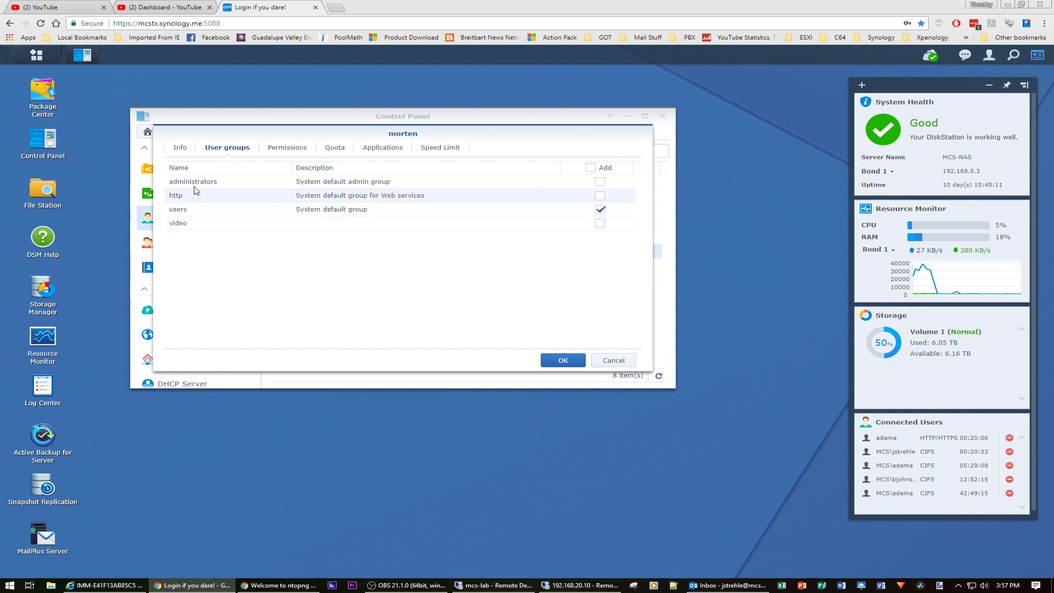
pyautogui.click(293, 154)
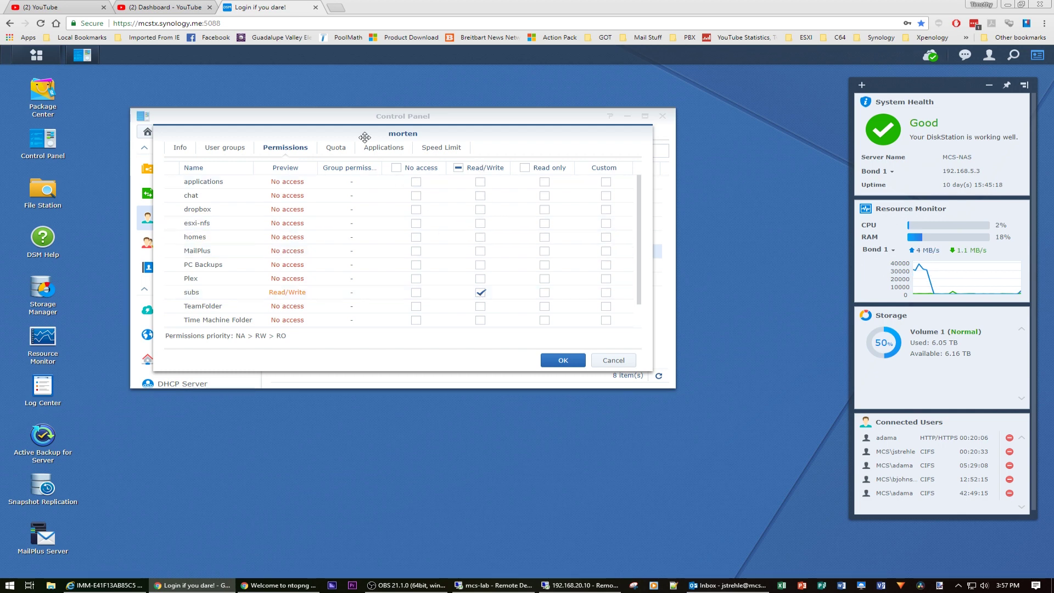
pyautogui.click(341, 152)
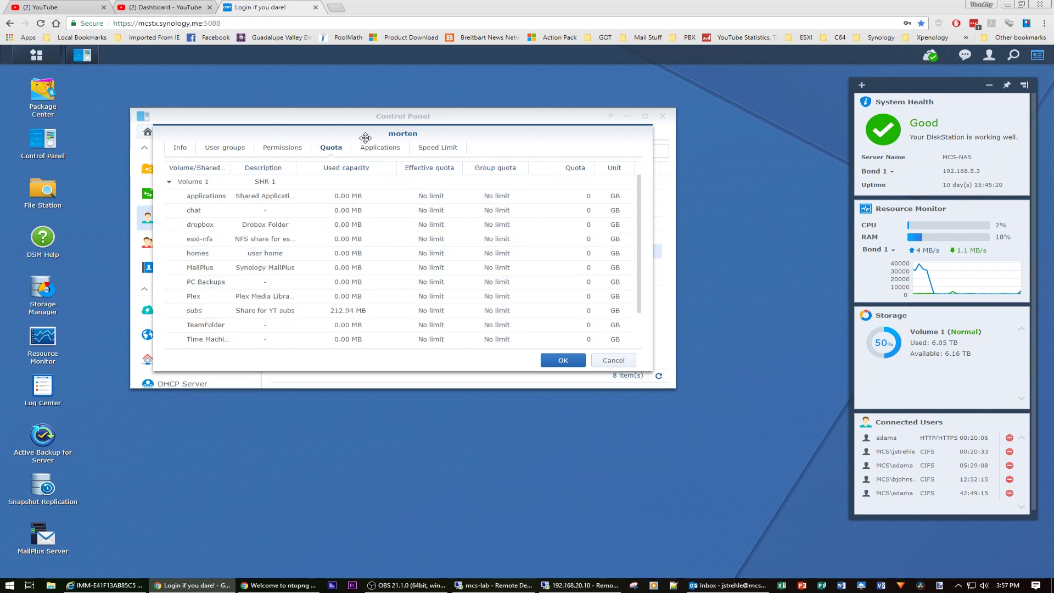
pyautogui.click(379, 148)
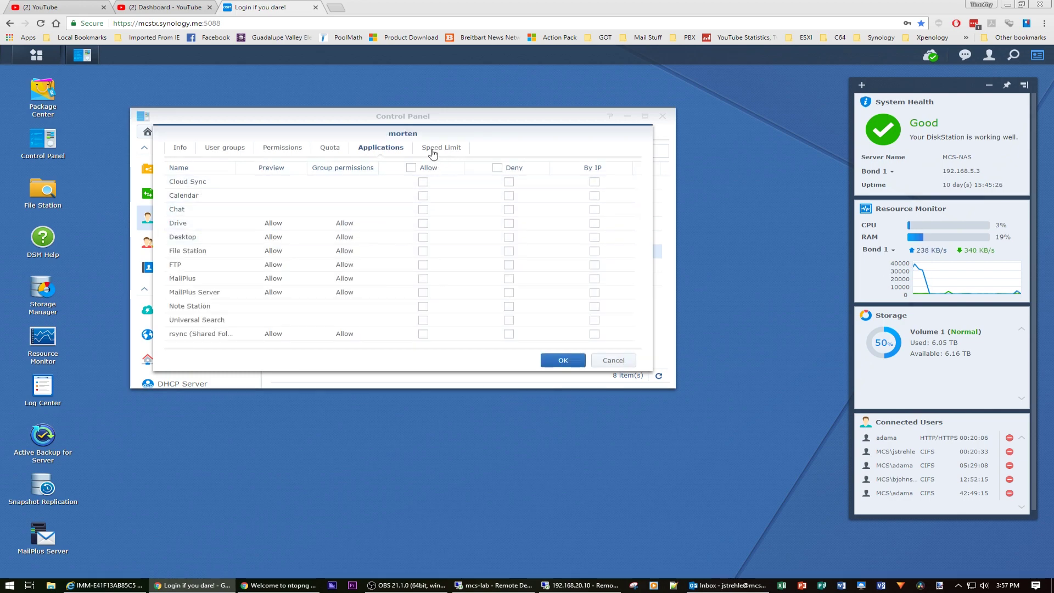
pyautogui.click(613, 361)
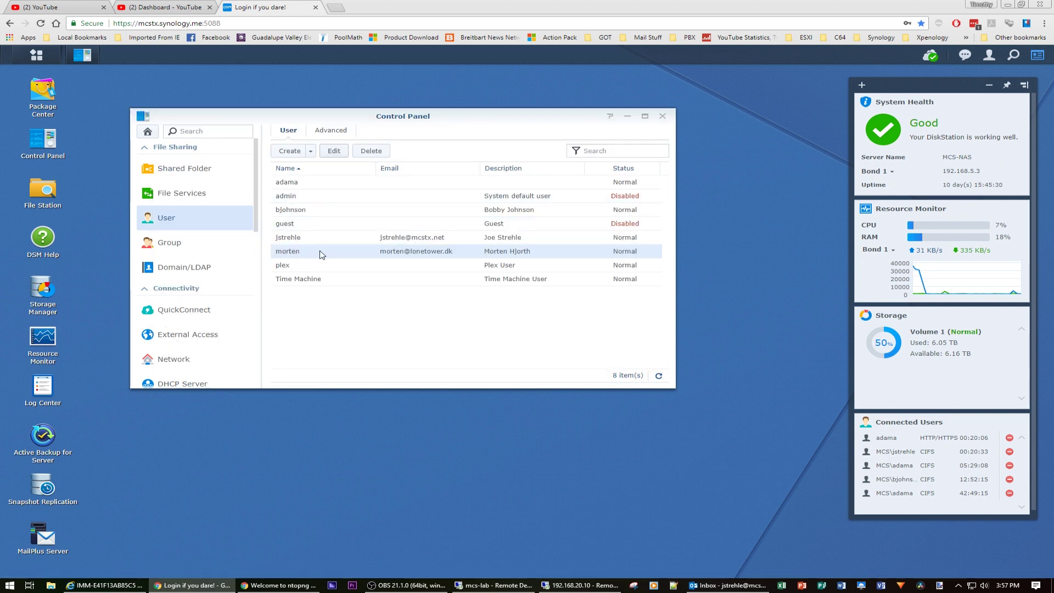
# Check the user's read/write permission on the subs shared folder, then close its settings.
pyautogui.click(187, 173)
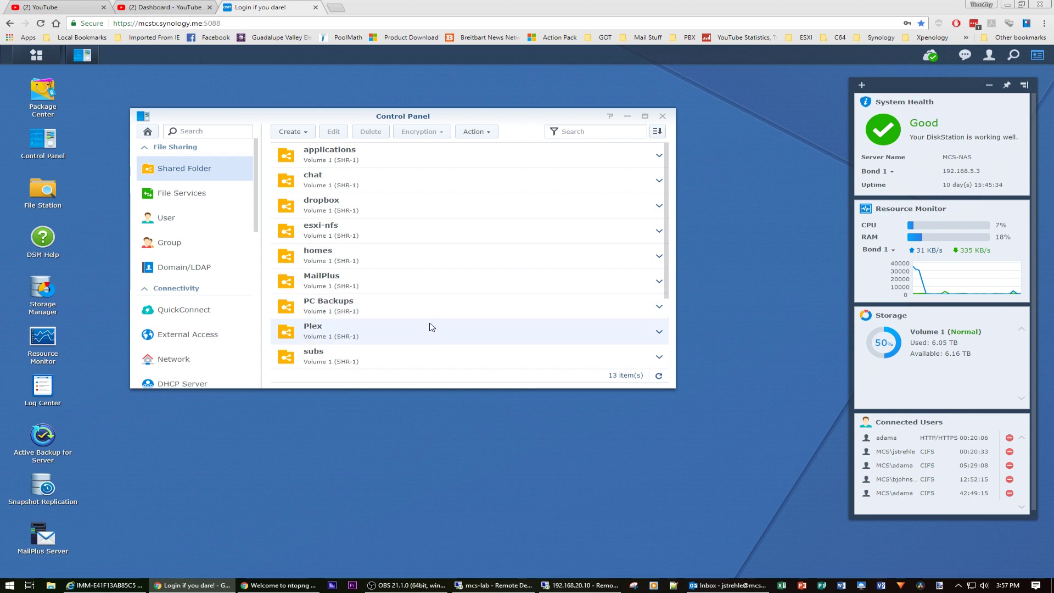
pyautogui.click(319, 361)
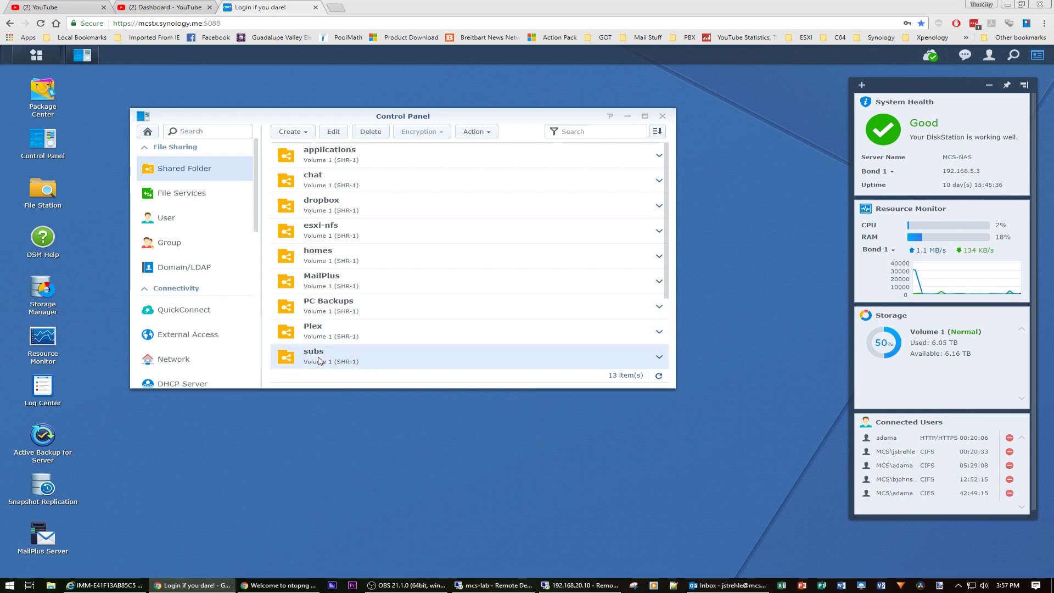
pyautogui.click(339, 134)
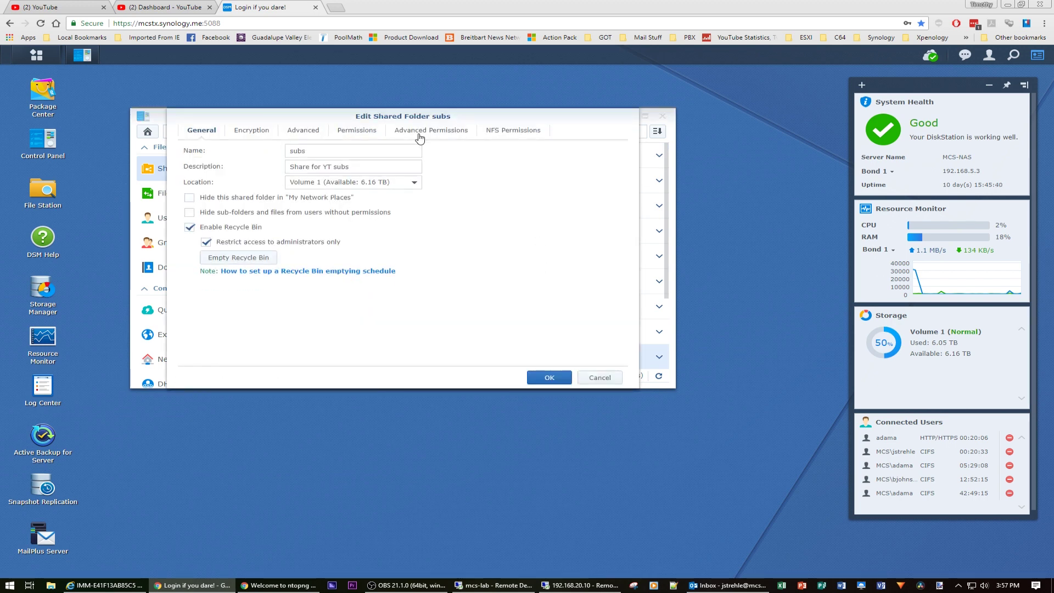
pyautogui.click(355, 133)
pyautogui.click(462, 251)
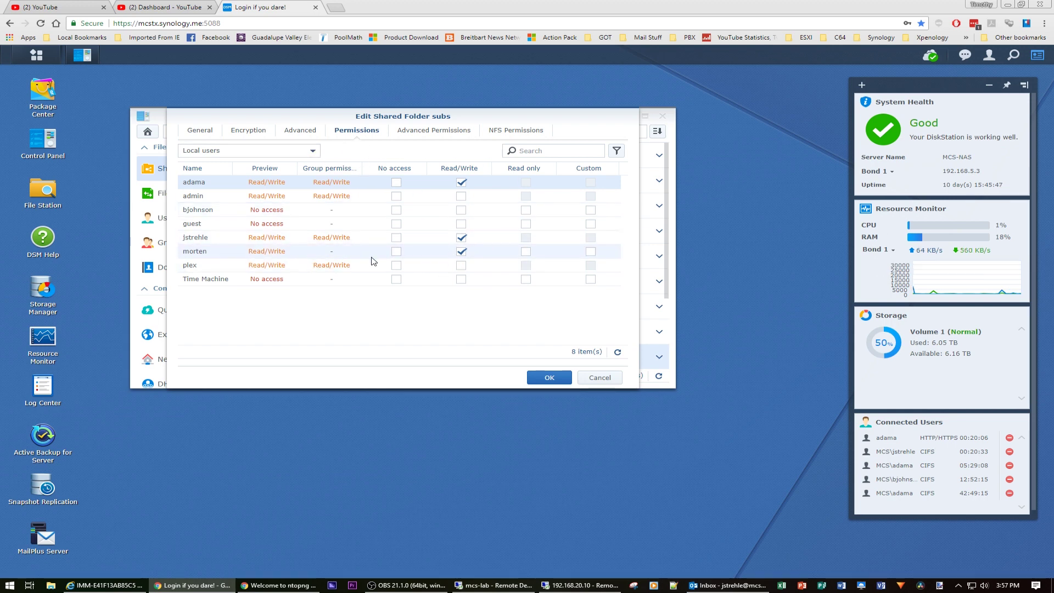
pyautogui.click(598, 377)
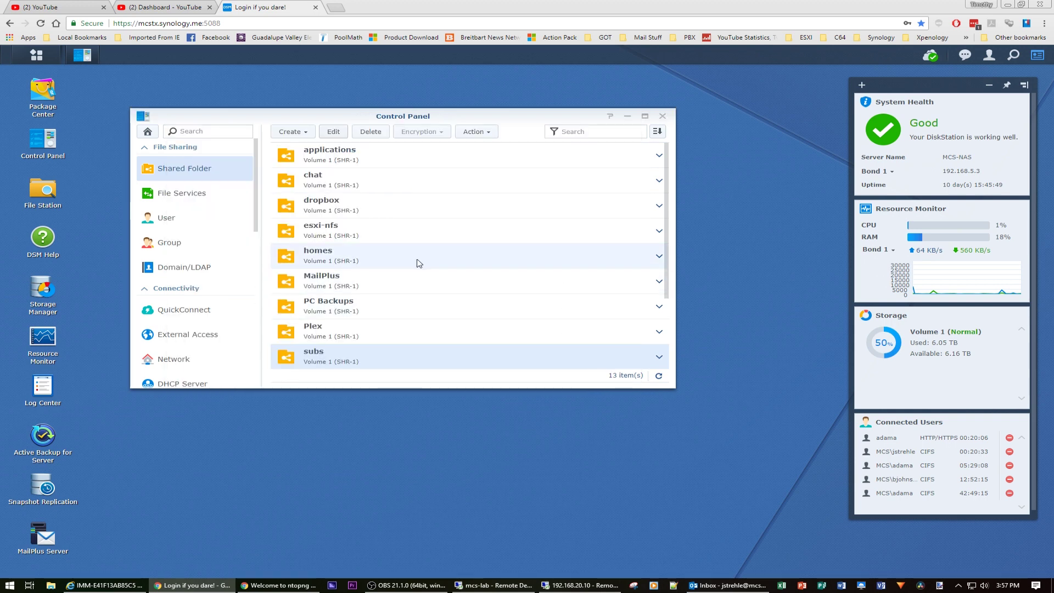
# Expand and collapse the subs folder details, then go to File Services.
pyautogui.click(661, 357)
pyautogui.moveTo(667, 266); pyautogui.dragTo(675, 325)
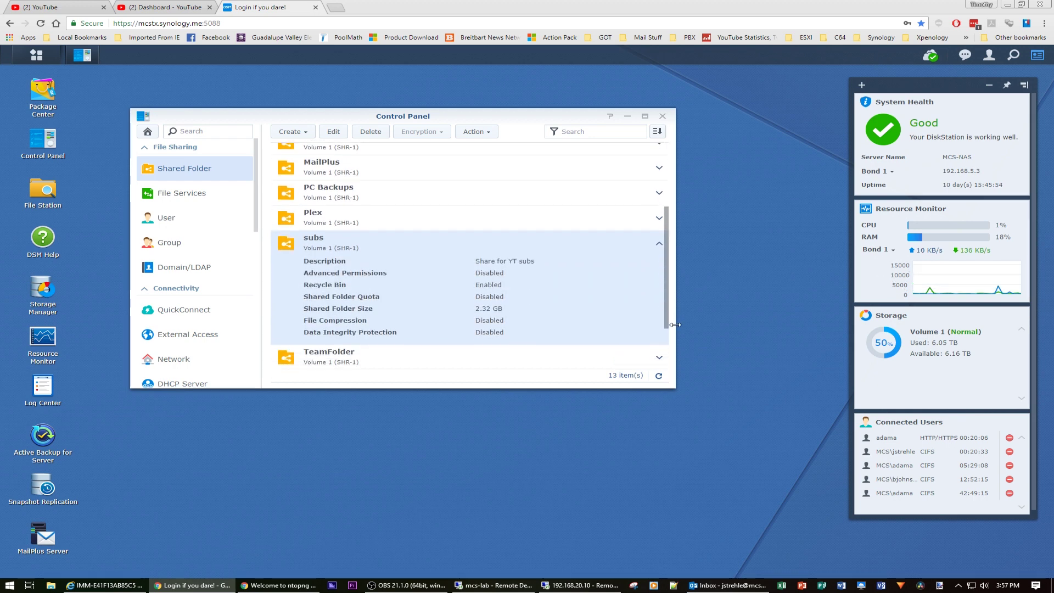
pyautogui.click(658, 247)
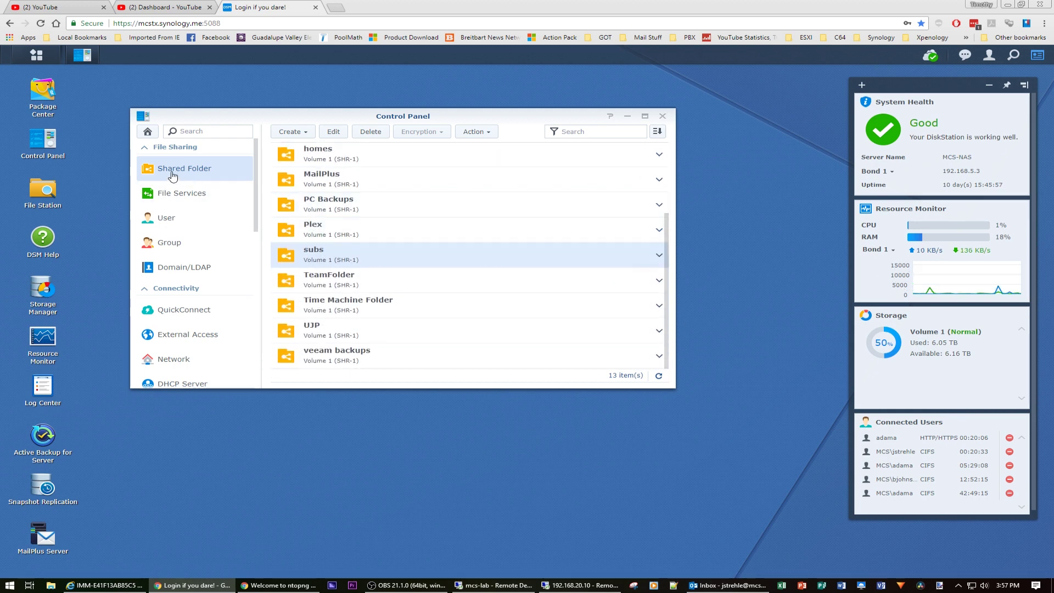
pyautogui.click(178, 193)
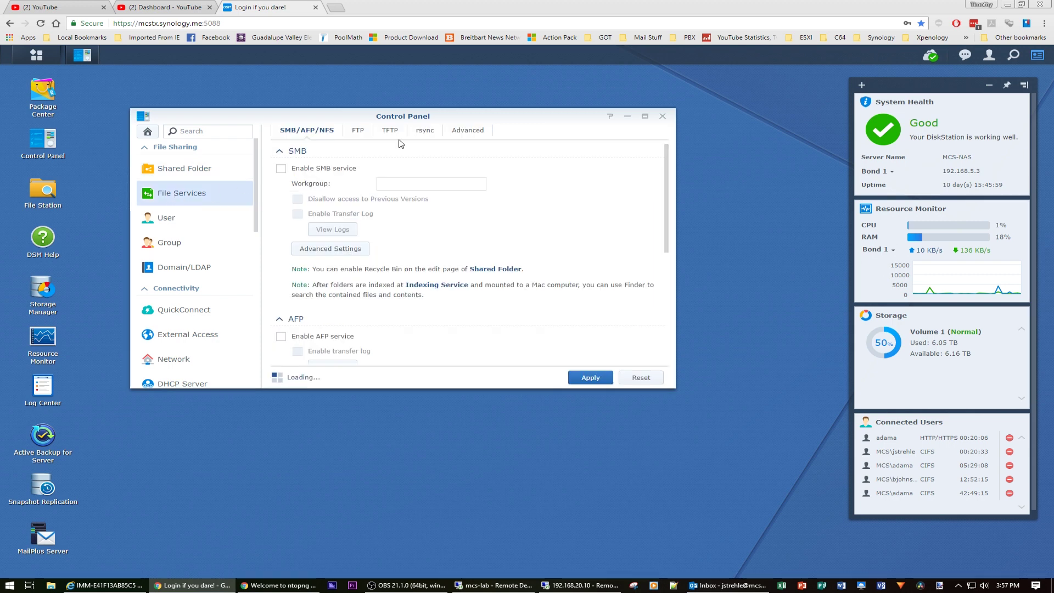
# Close Control Panel, browse subs > Morten in File Station, then close File Station.
pyautogui.click(663, 117)
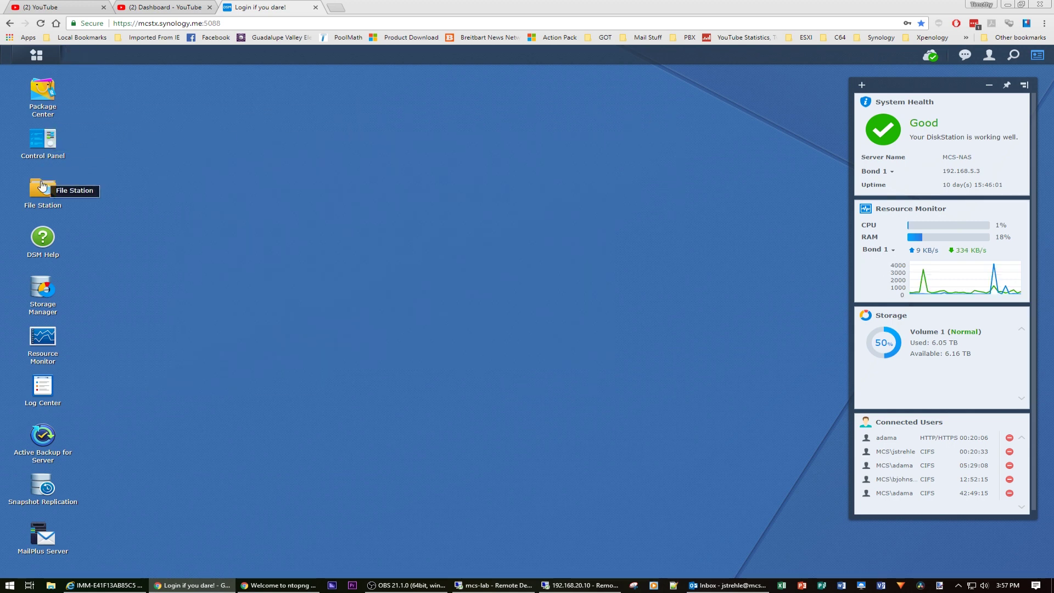
pyautogui.click(42, 188)
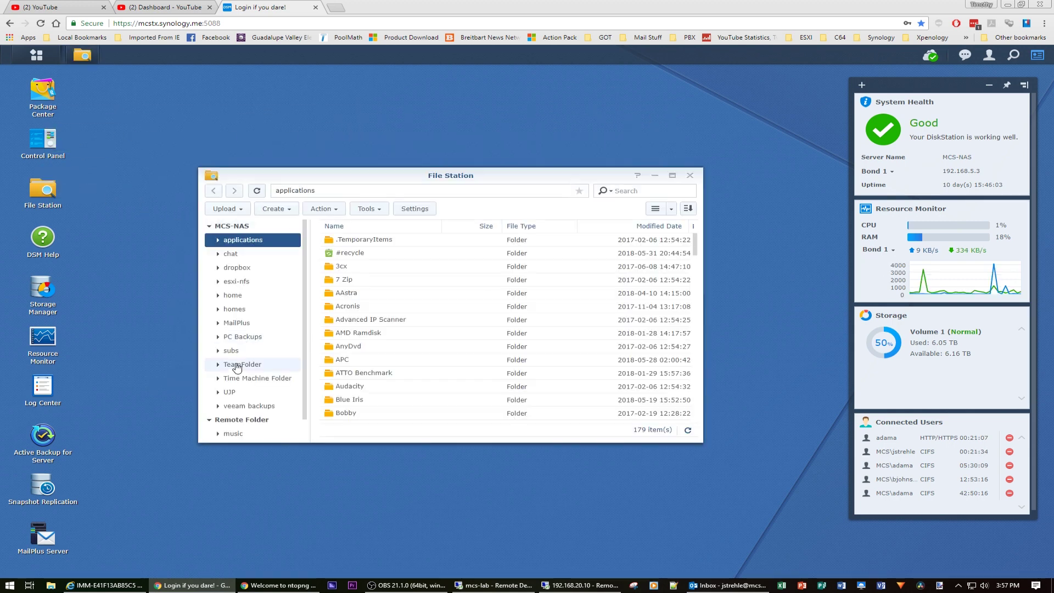
pyautogui.click(236, 355)
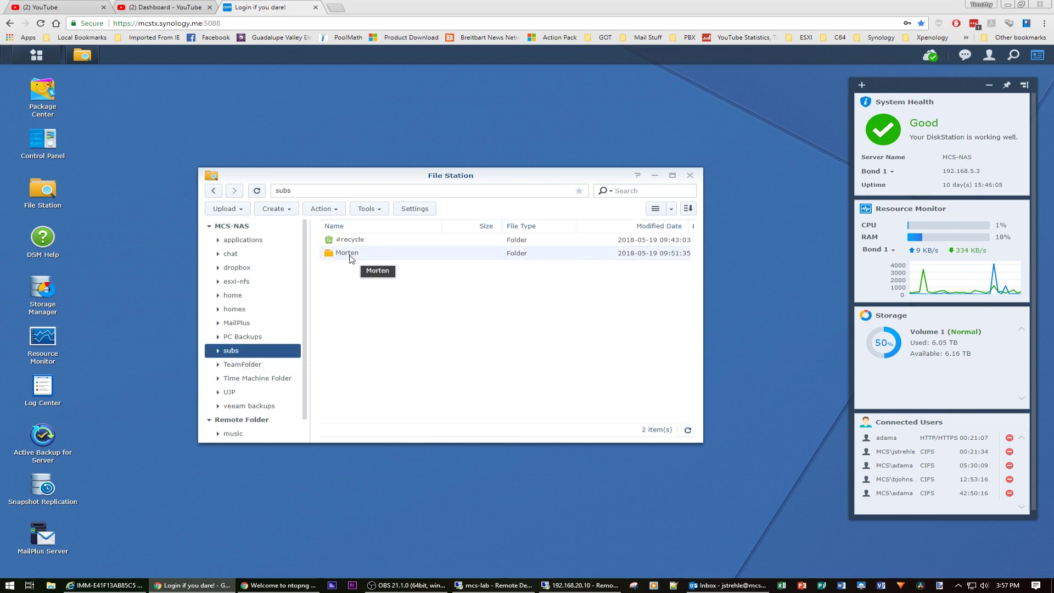
pyautogui.doubleClick(349, 256)
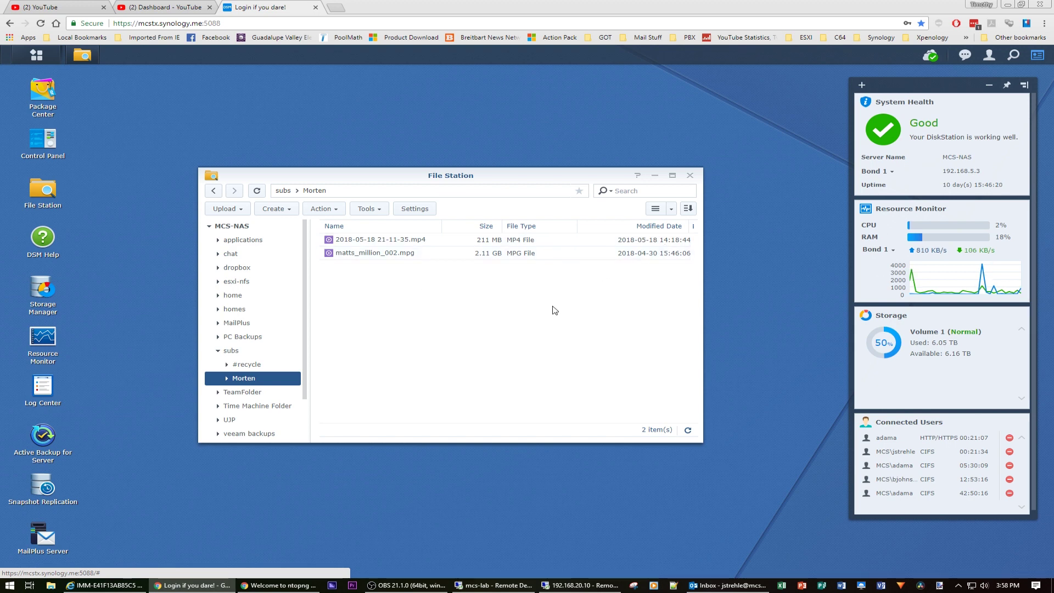
pyautogui.click(691, 176)
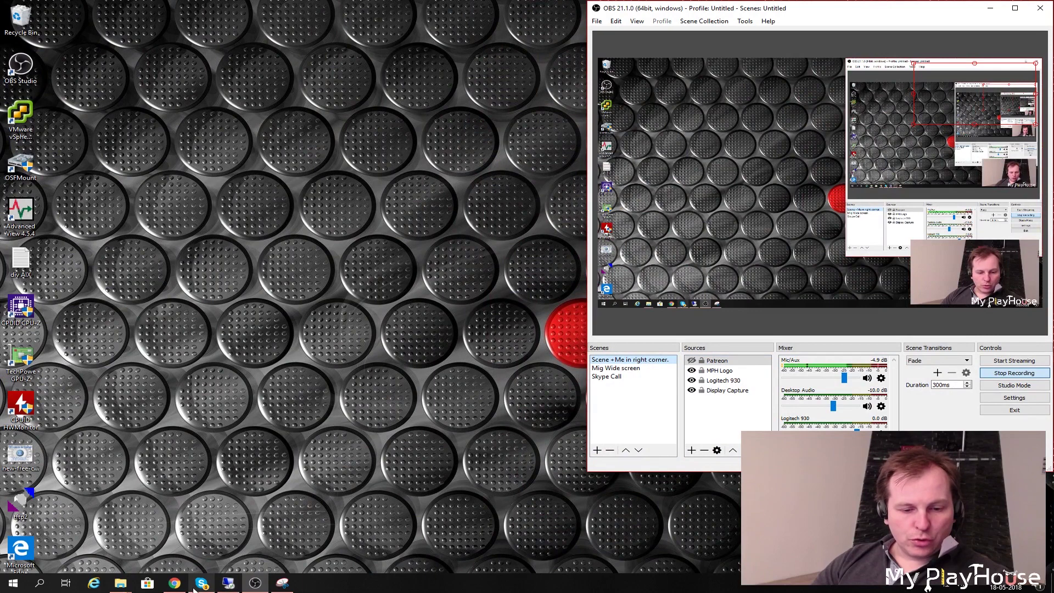
# Minimize OBS and move the Snipping Tool window showing the Gmail message into view.
pyautogui.click(282, 584)
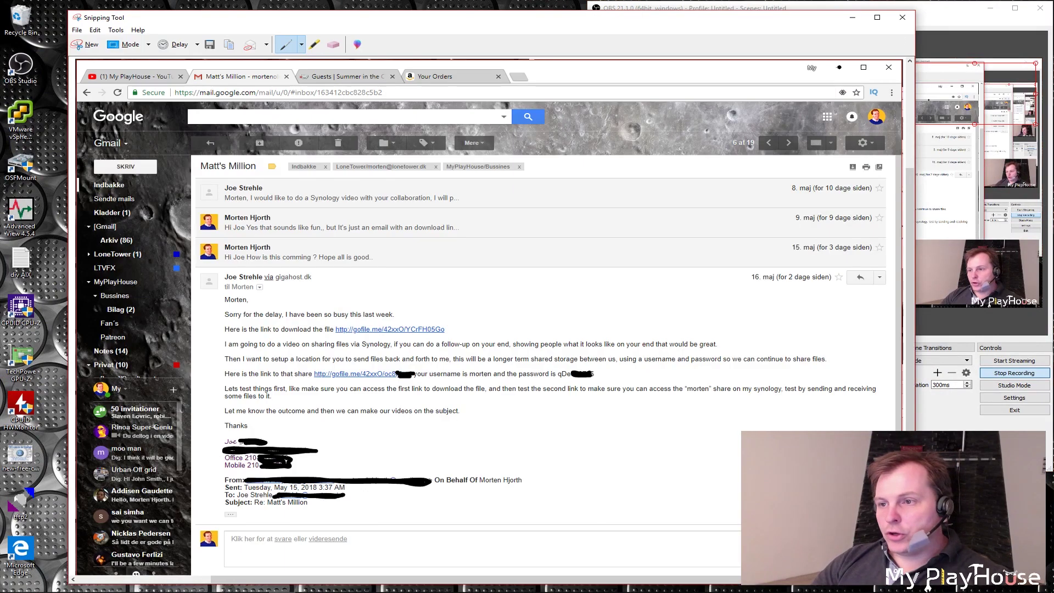
pyautogui.click(994, 9)
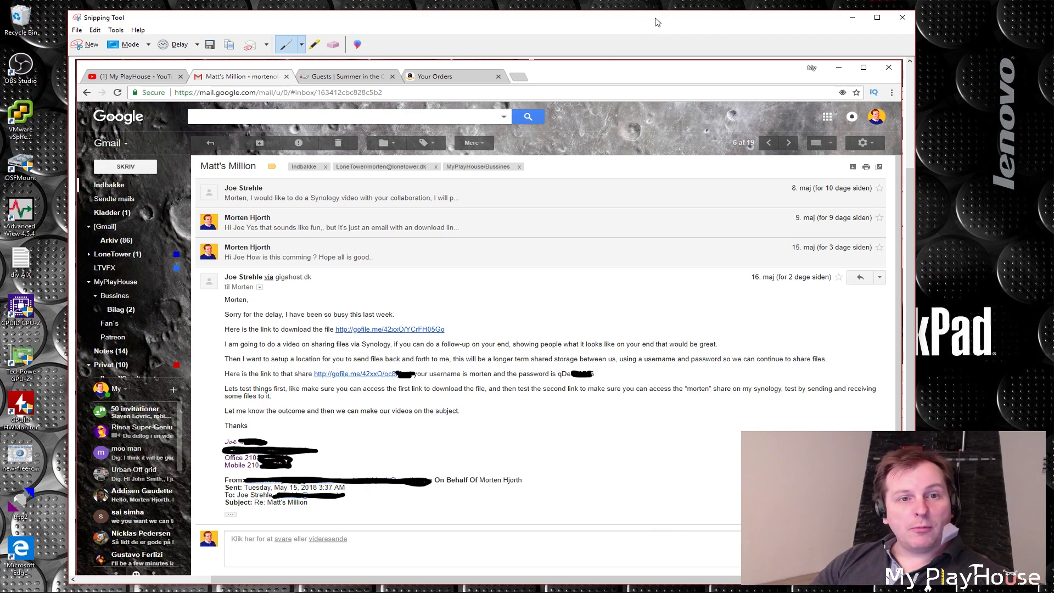
pyautogui.moveTo(637, 18); pyautogui.dragTo(644, 11)
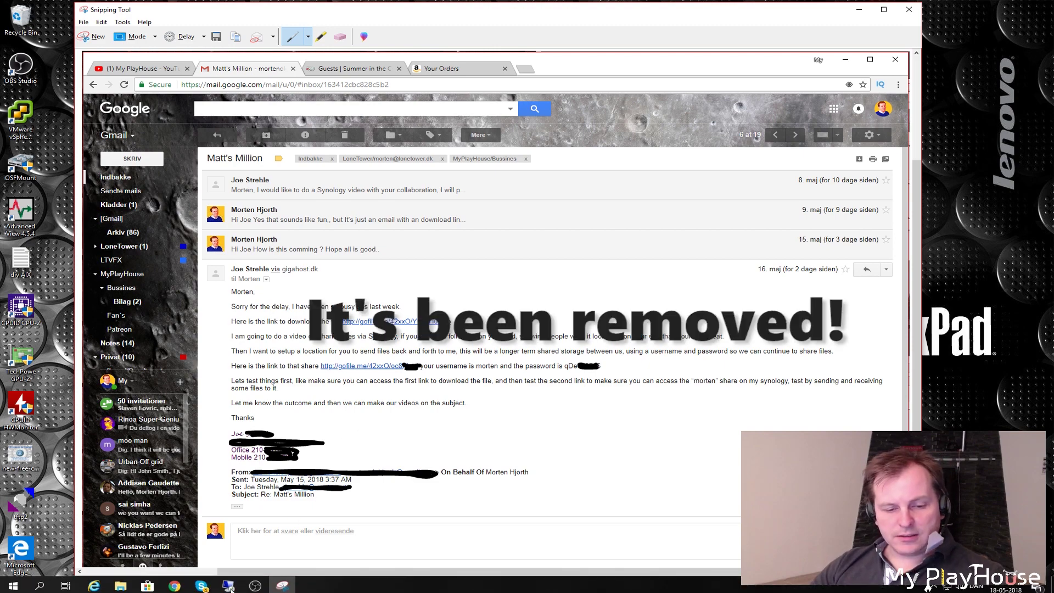
# Bring the Chrome window with Amazon's Your Orders page to the front.
pyautogui.click(175, 583)
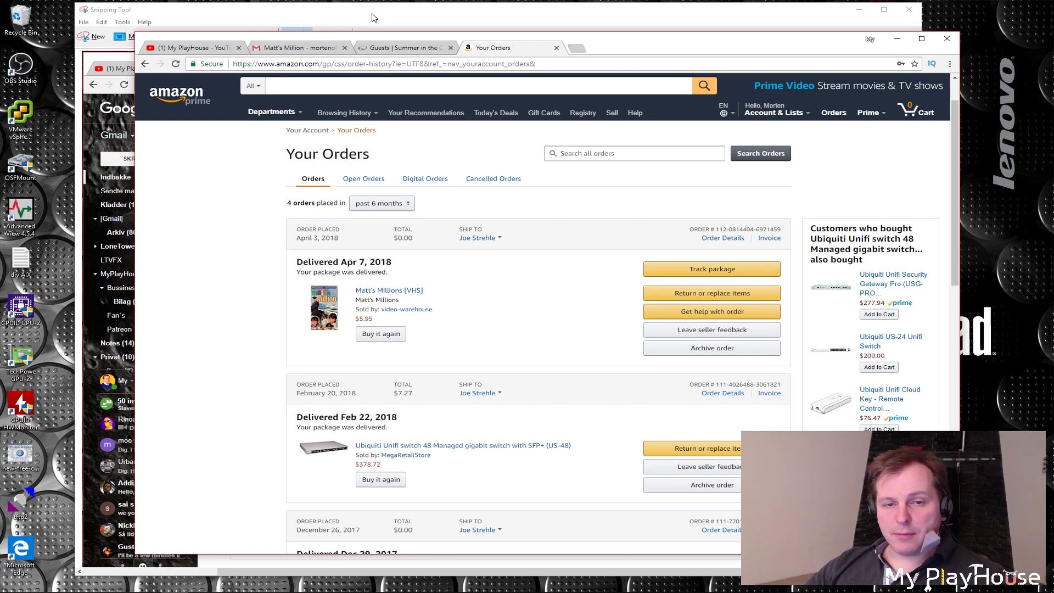
# Load the pasted gofile.me link in a new Chrome tab to reach the matts_million_002.mpg download page.
pyautogui.hotkey('ctrl', 't')
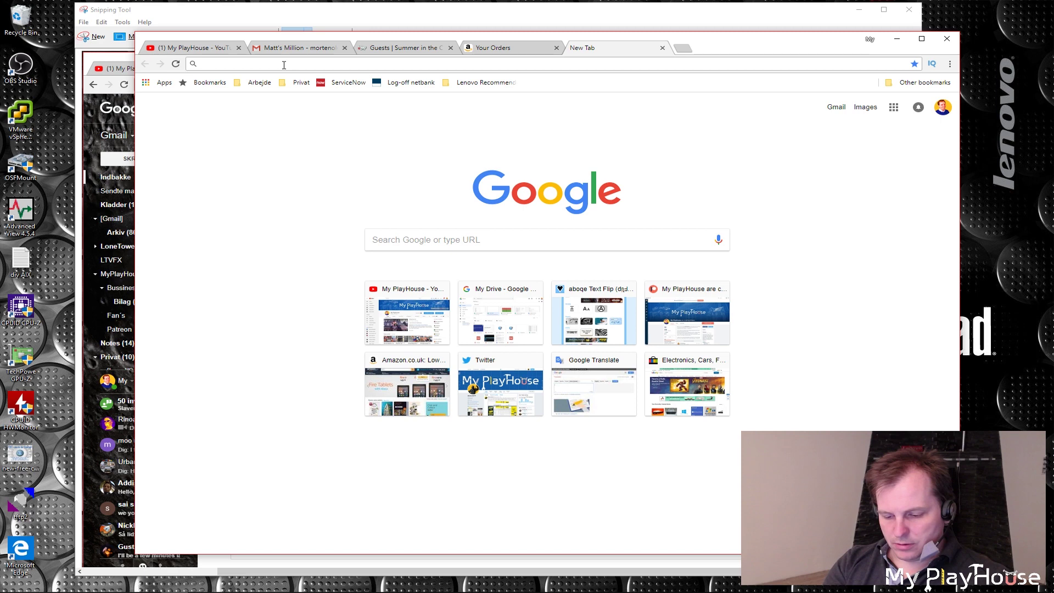
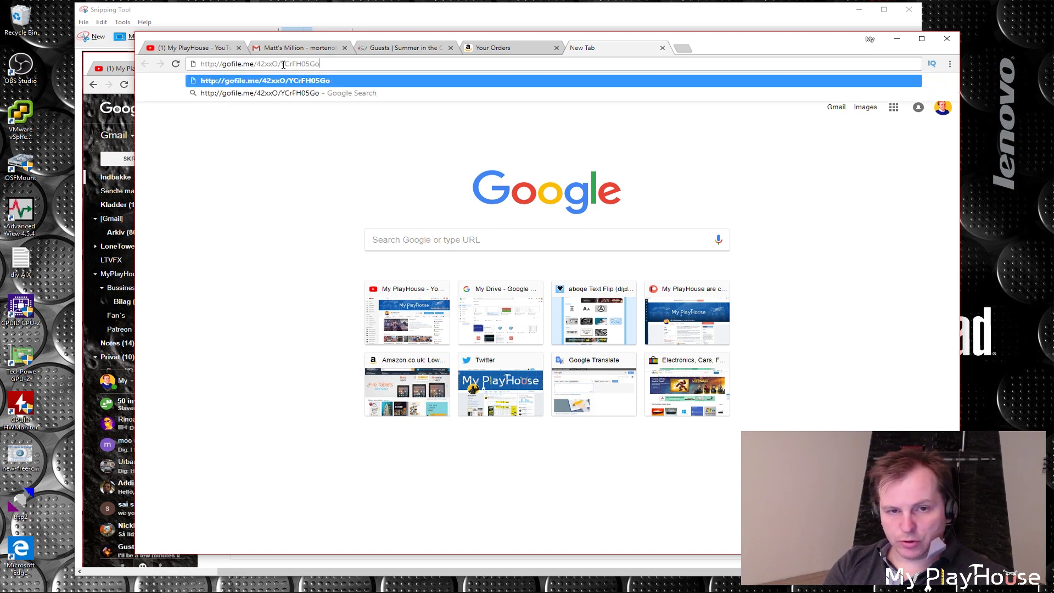
pyautogui.press('Return')
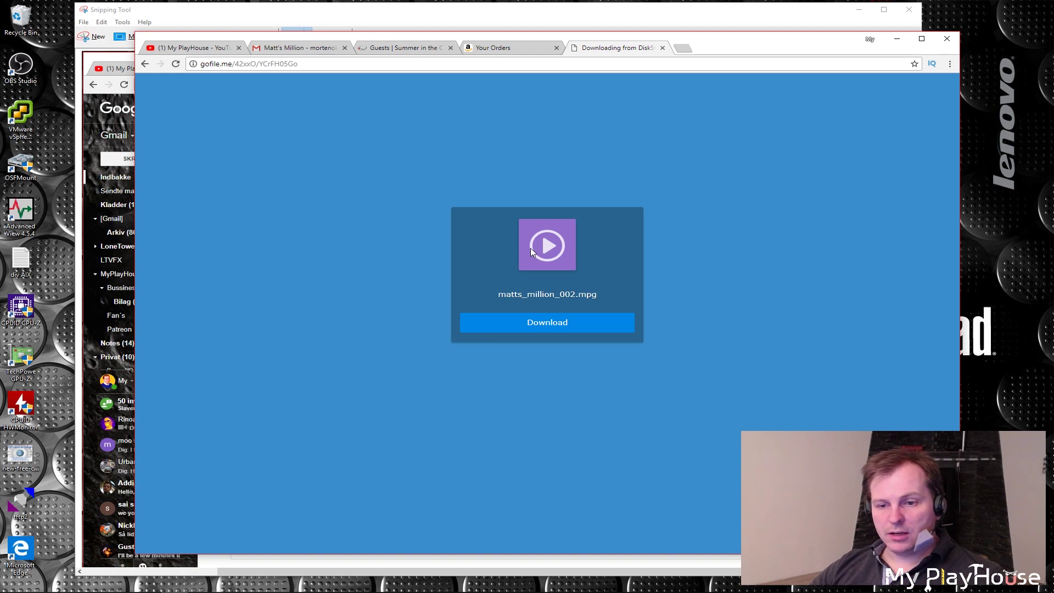
# Start then cancel the matts_million_002.mpg download, and bring back the Snipping Tool email capture.
pyautogui.click(547, 324)
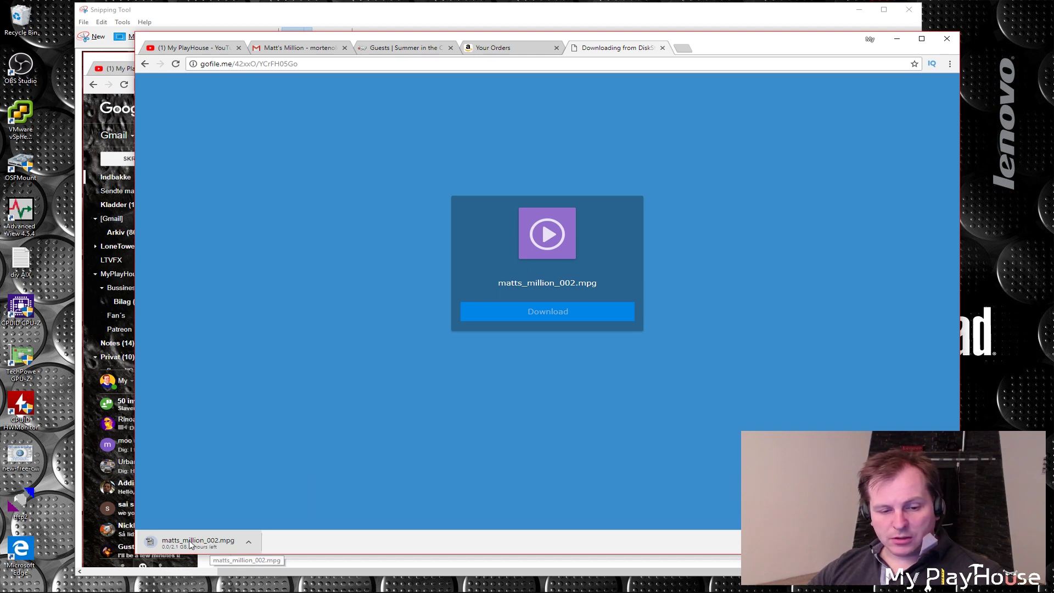
pyautogui.rightClick(194, 548)
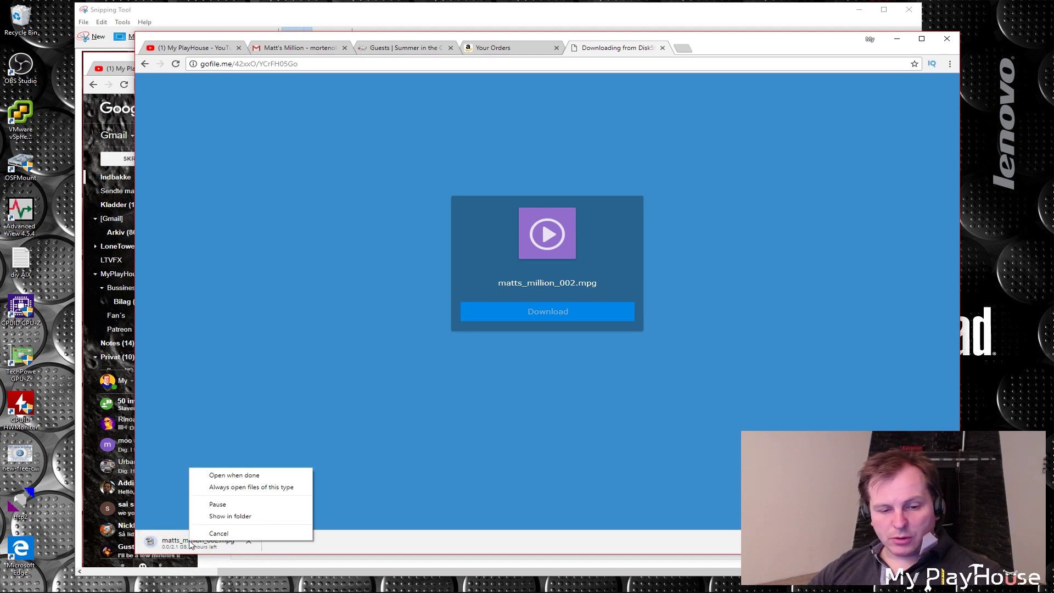
pyautogui.click(223, 535)
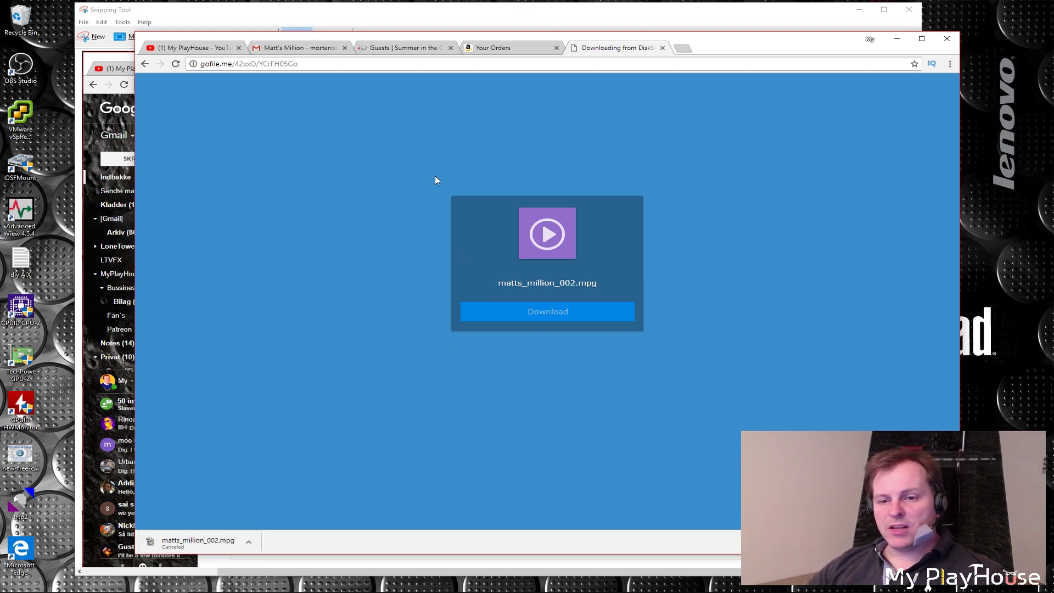
pyautogui.click(319, 11)
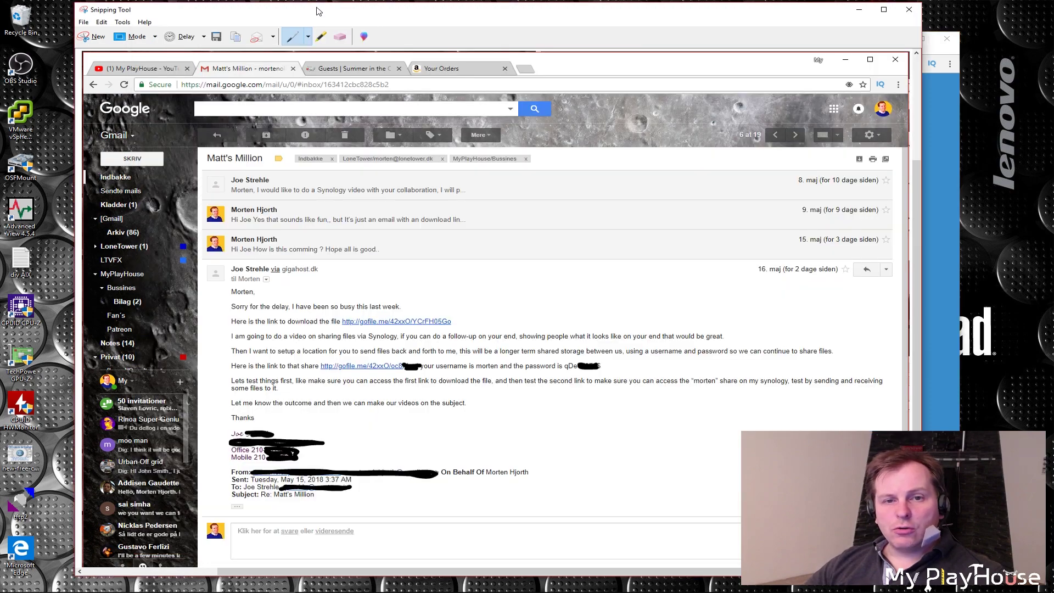